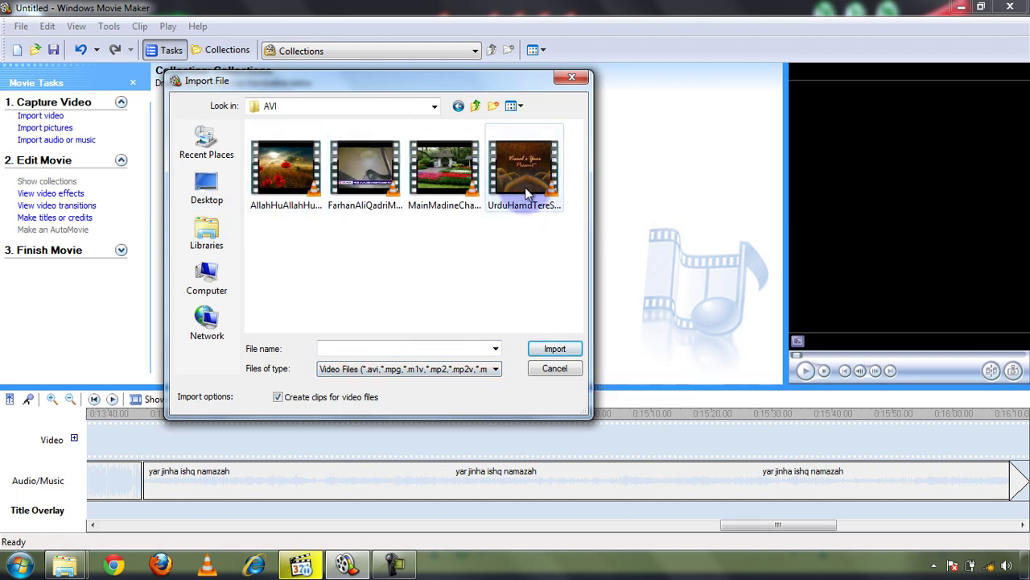
Import the video AllahHuAllahHuAllah--YtPak.com_xvid from the AVI folder, with the file type set to Video Files.
left_click(286, 189)
left_click(366, 168)
left_click(450, 166)
left_click(519, 166)
left_click(392, 167)
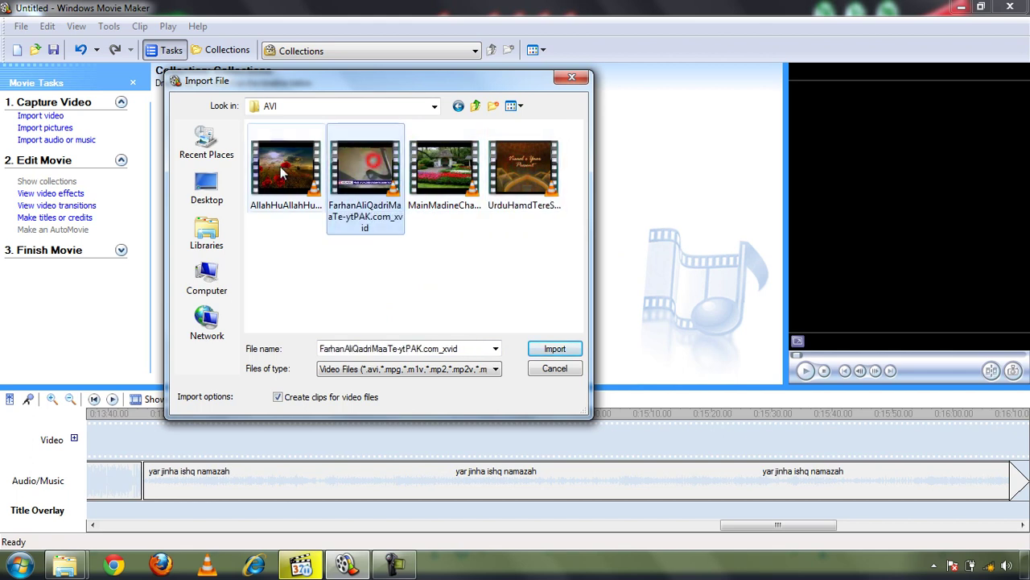
left_click(286, 171)
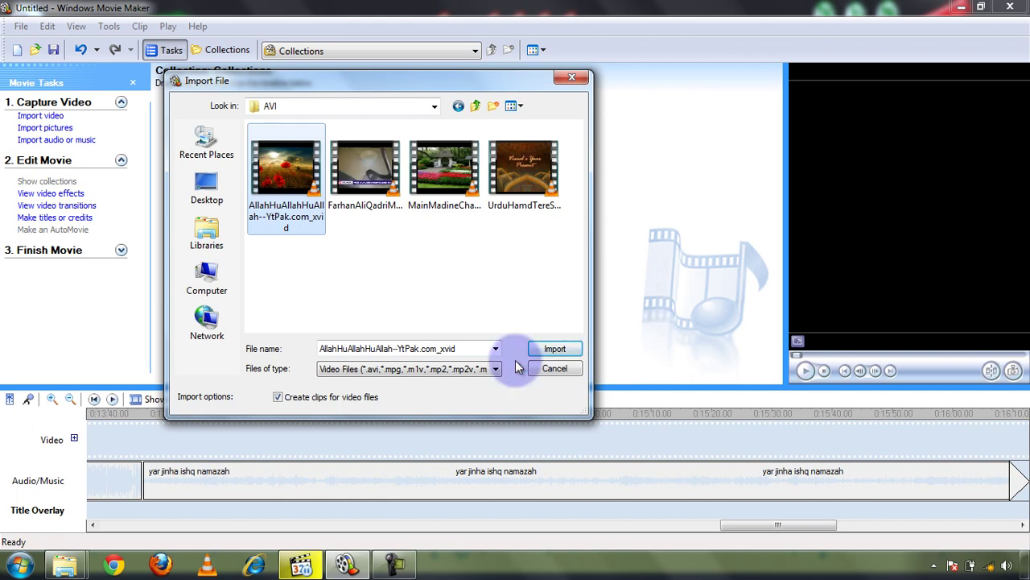
left_click(355, 369)
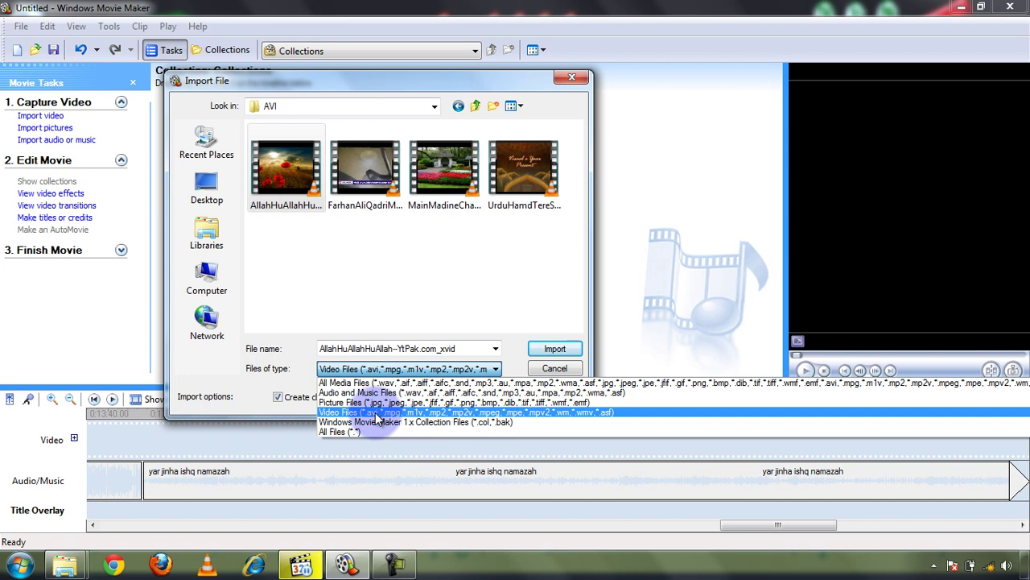
left_click(332, 414)
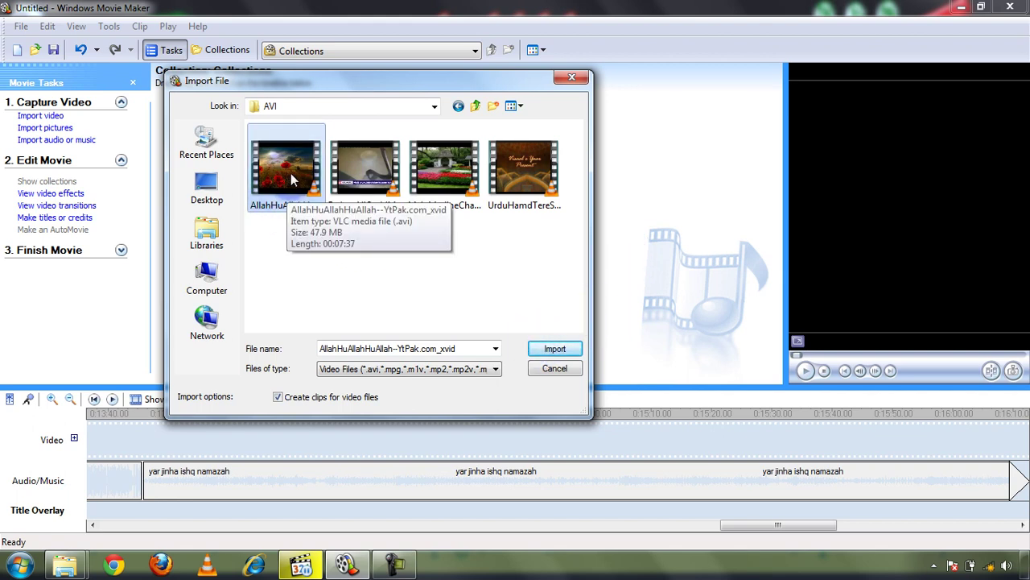
left_click(556, 349)
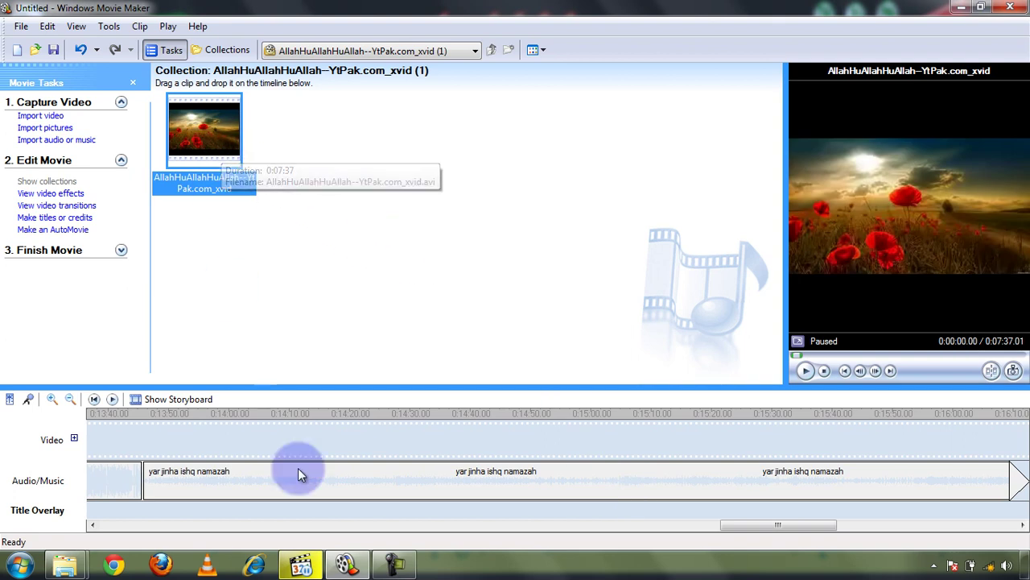
Clear the timeline by deleting all audio clips and the computerhold.blogspot.com title overlay.
left_click_drag(760, 524, 133, 538)
left_click(212, 482)
right_click(210, 479)
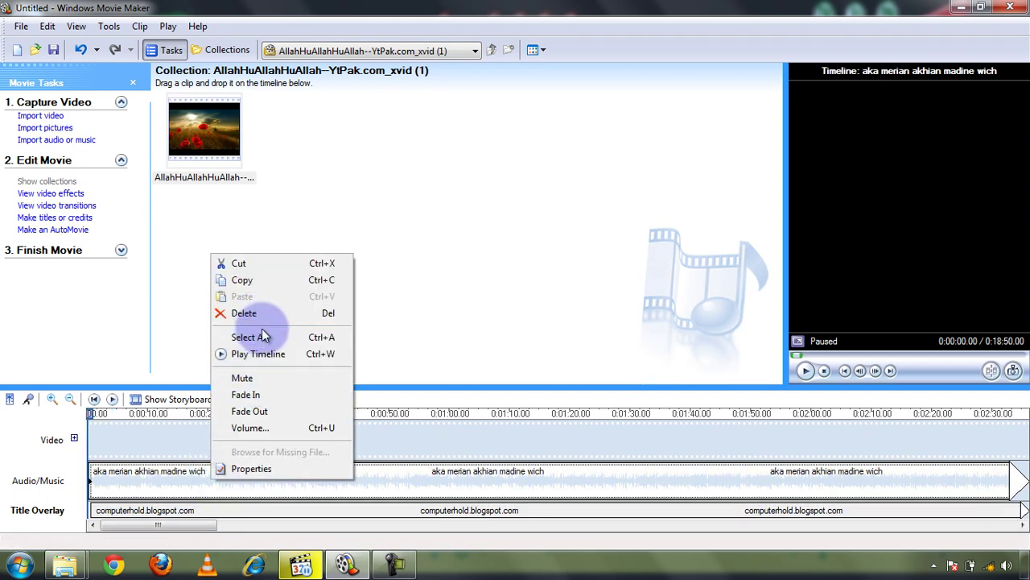
left_click(259, 336)
right_click(191, 483)
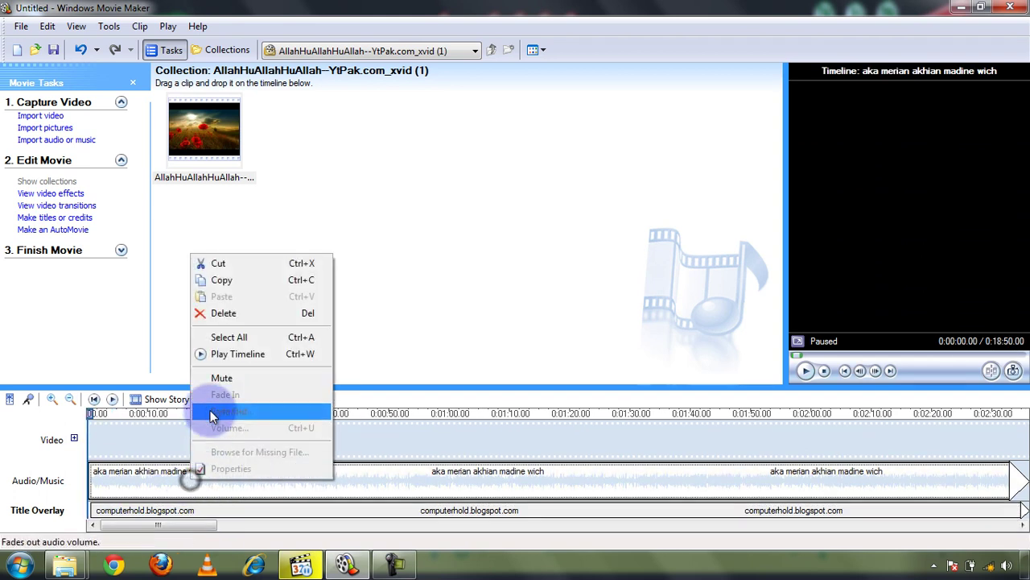
left_click(228, 316)
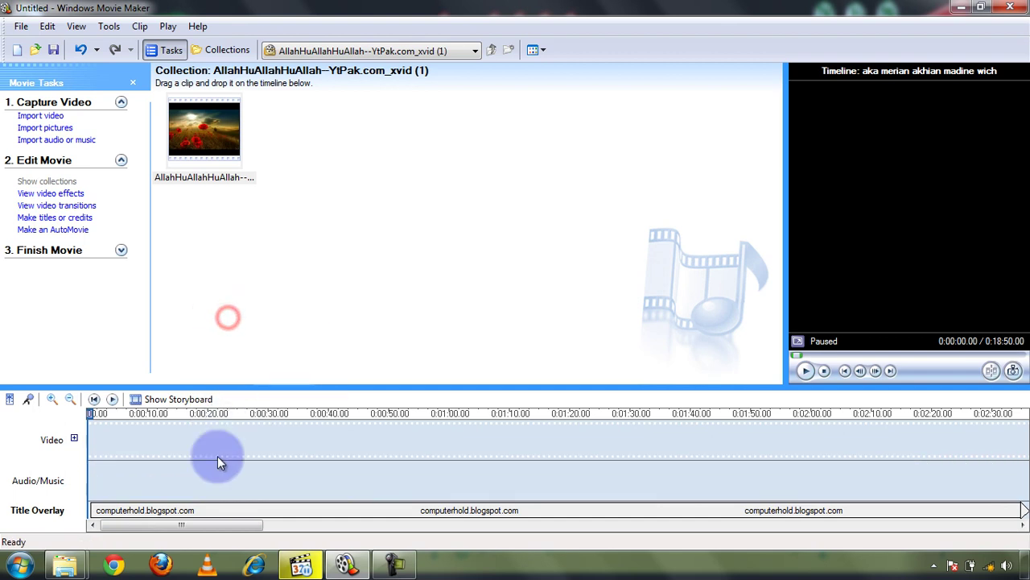
right_click(231, 507)
left_click(249, 397)
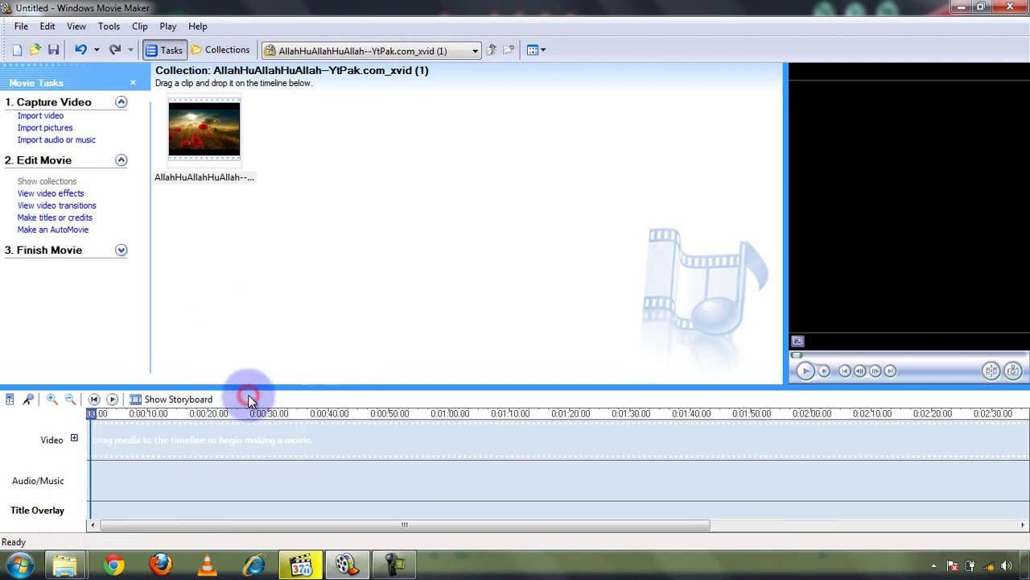
Place the imported AllahHuAllahHuAllah clip at the start of the timeline's video track.
left_click_drag(209, 116, 369, 446)
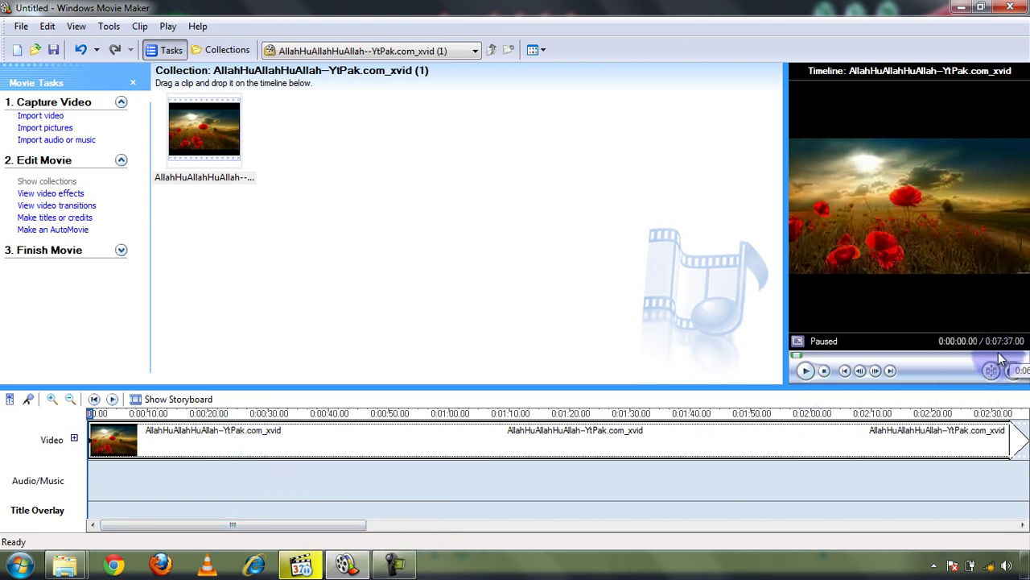
left_click_drag(324, 528, 189, 499)
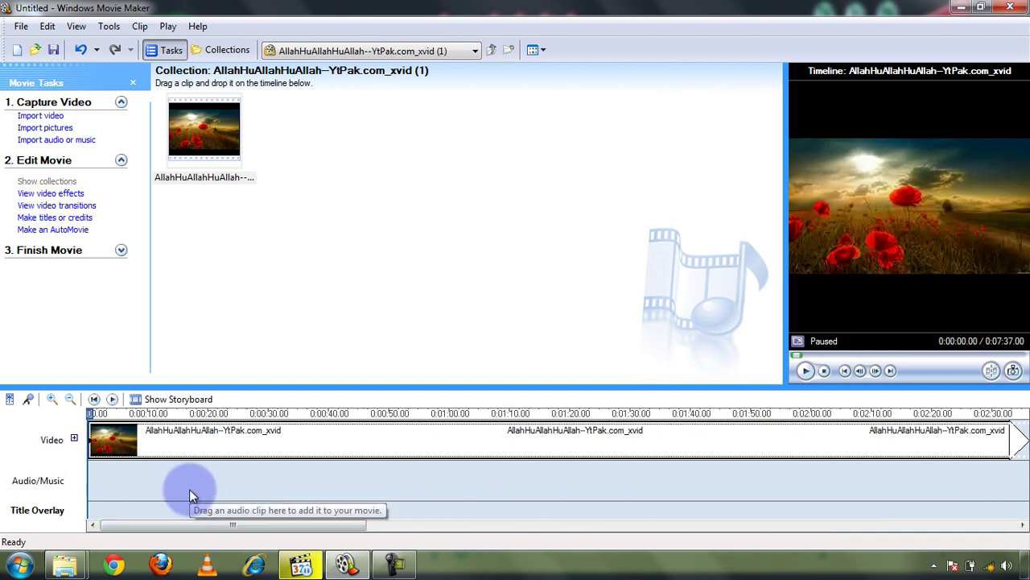
left_click_drag(312, 526, 273, 525)
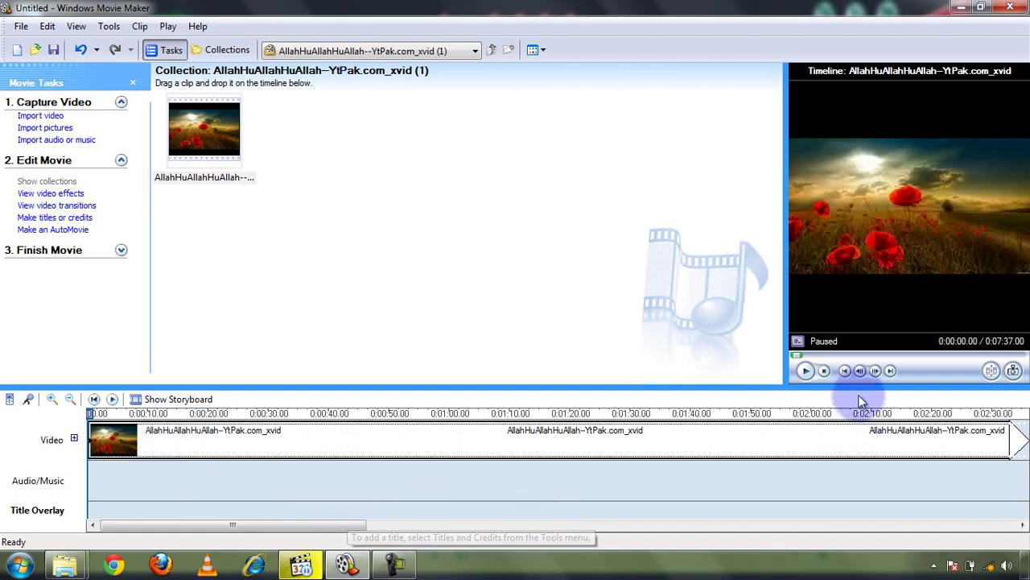
Play the timeline clip from its start and pause it at about 0:00:17.
left_click(805, 371)
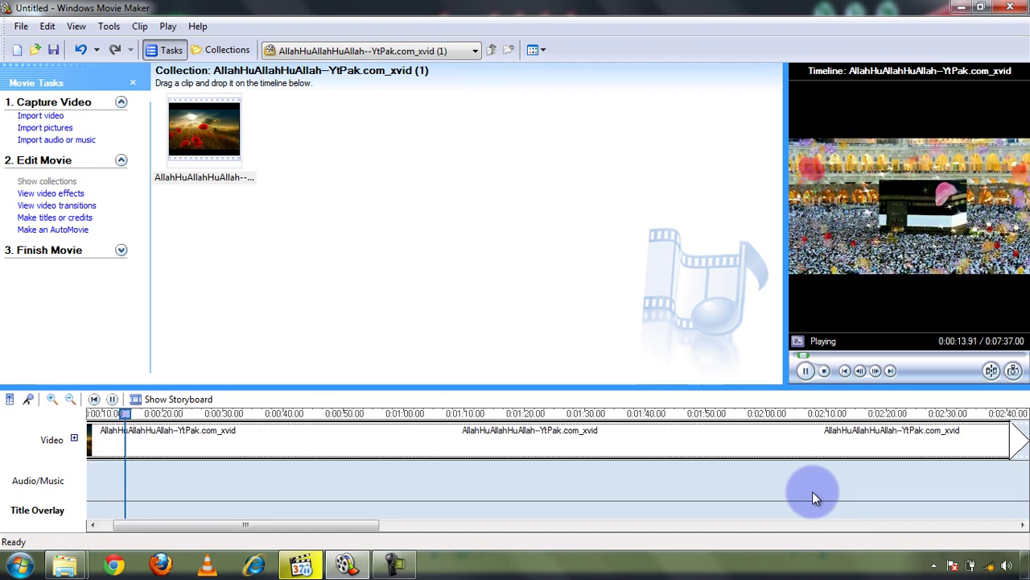
left_click(810, 372)
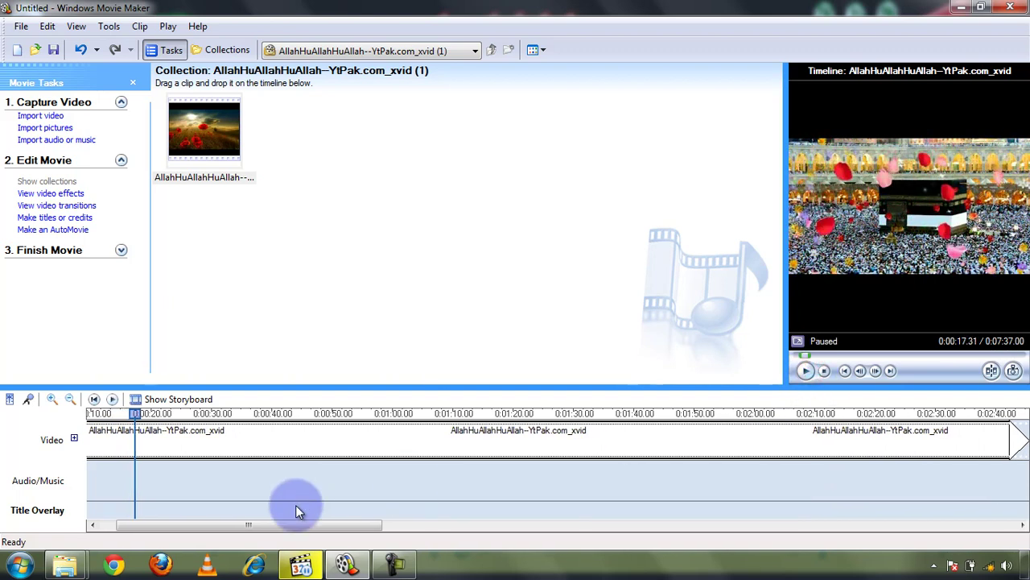
left_click_drag(289, 521, 253, 525)
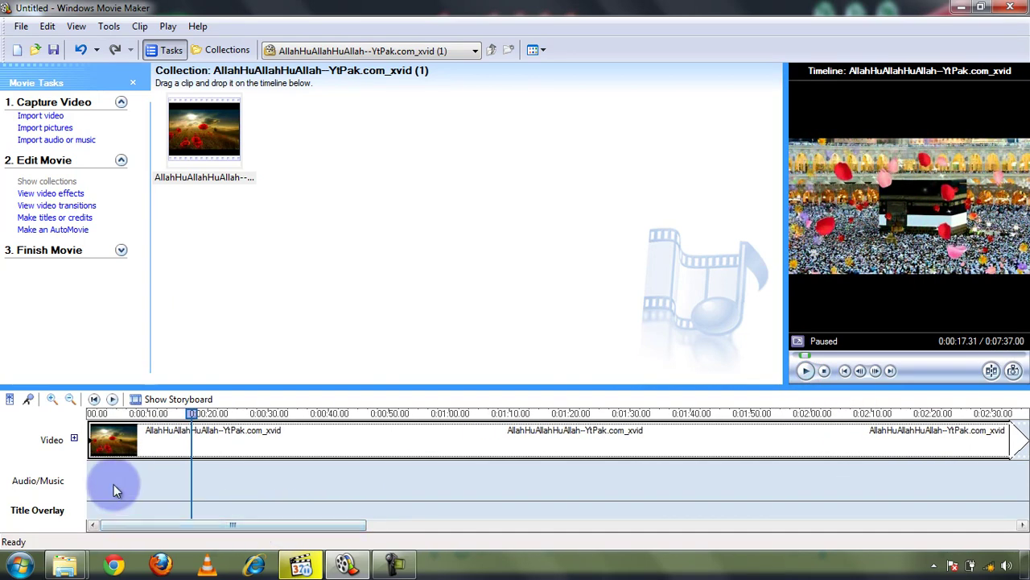
left_click_drag(195, 433, 195, 420)
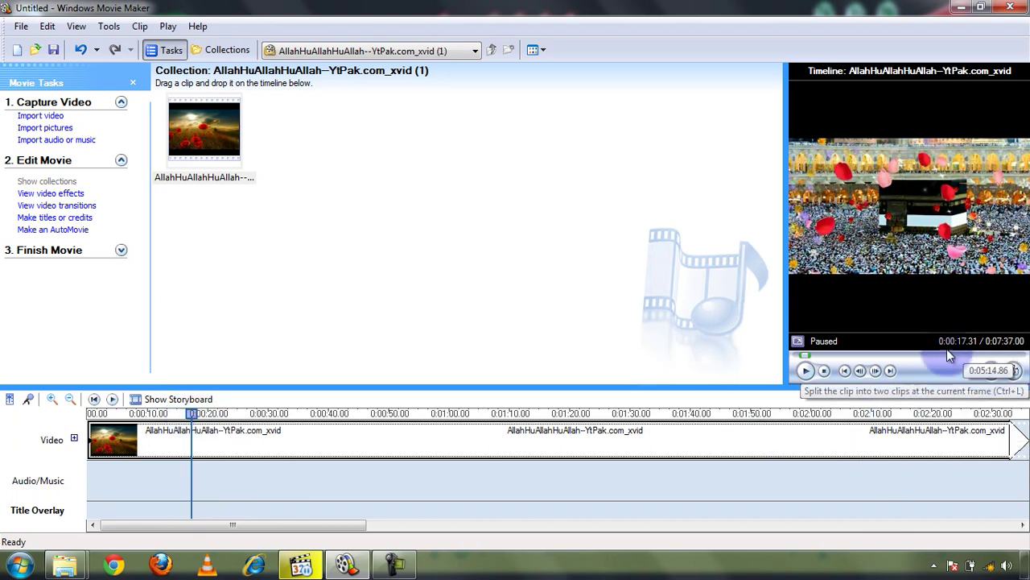
Enlarge the preview monitor to 380 x 285 and split the video clip at the current frame.
left_click_drag(782, 284, 739, 284)
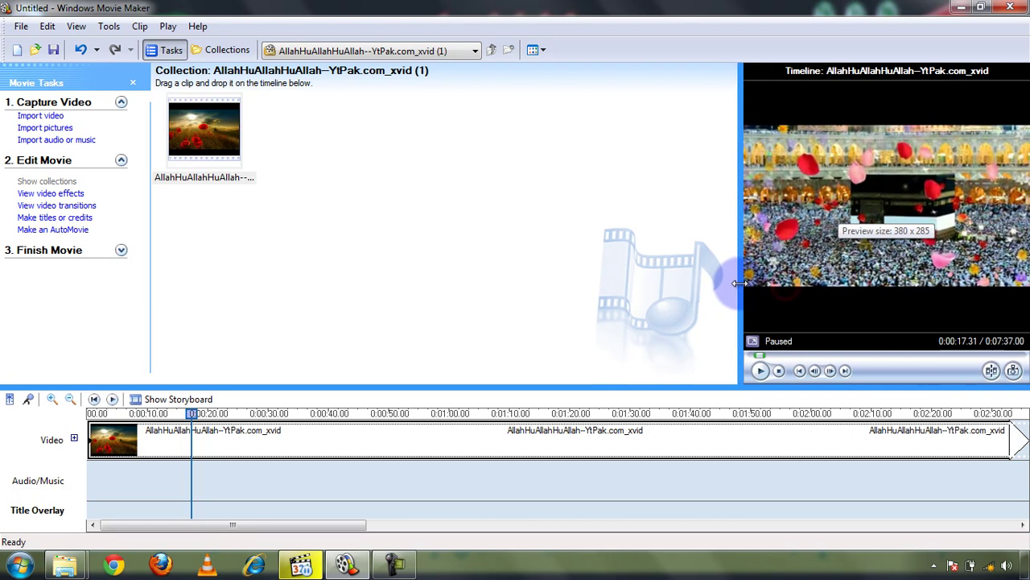
left_click(993, 371)
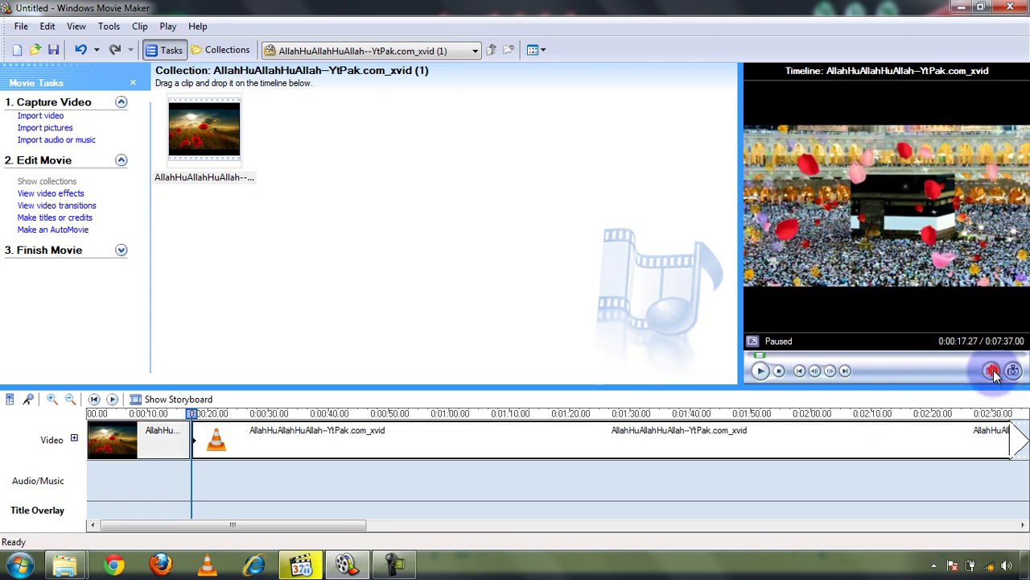
mouse_move(229, 524)
left_mouse_down()
mouse_move(315, 527)
mouse_move(219, 522)
left_mouse_up()
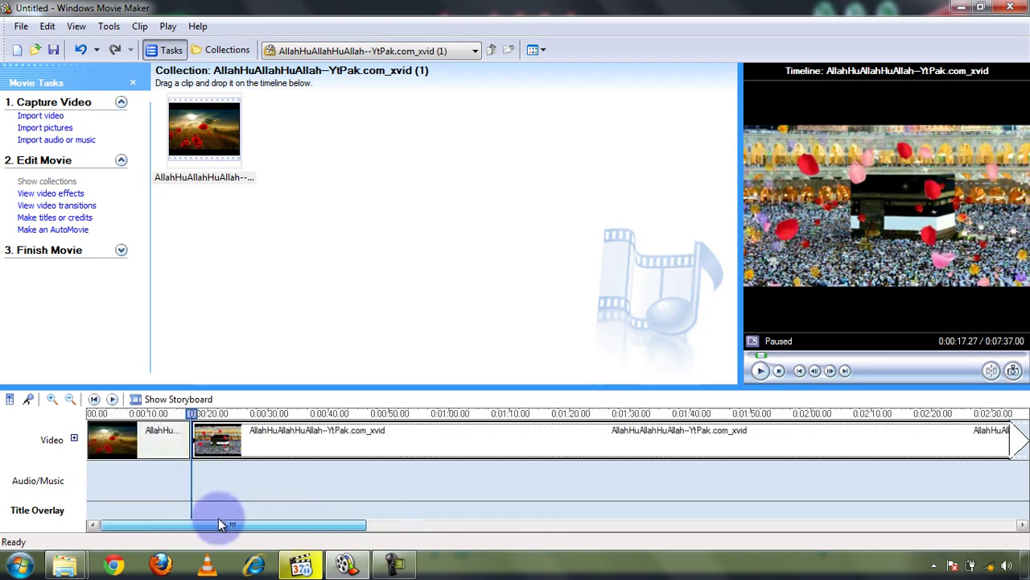
Delete the first segment of the split video, the part before the cut, from the timeline.
left_click(197, 439)
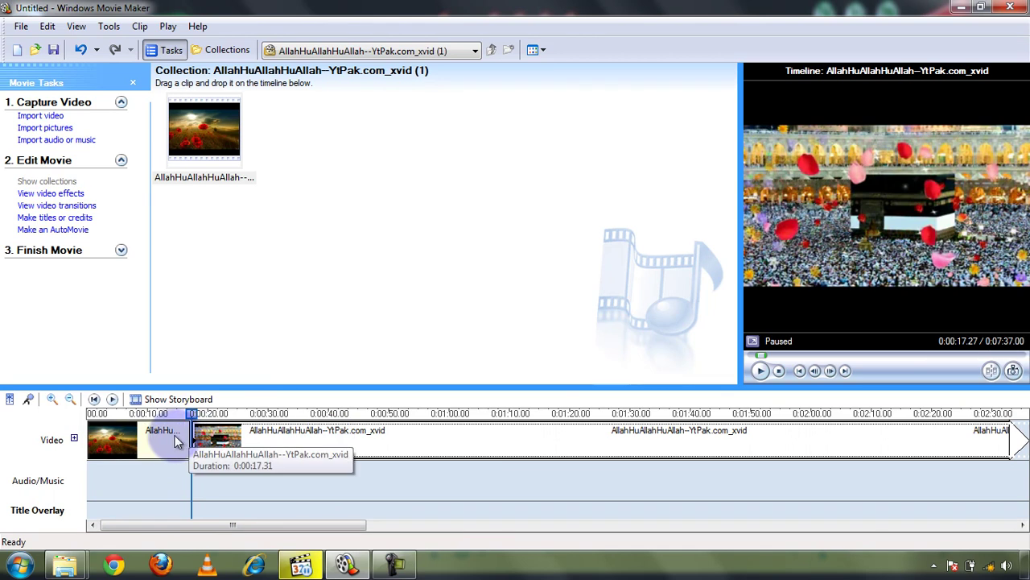
left_click(139, 436)
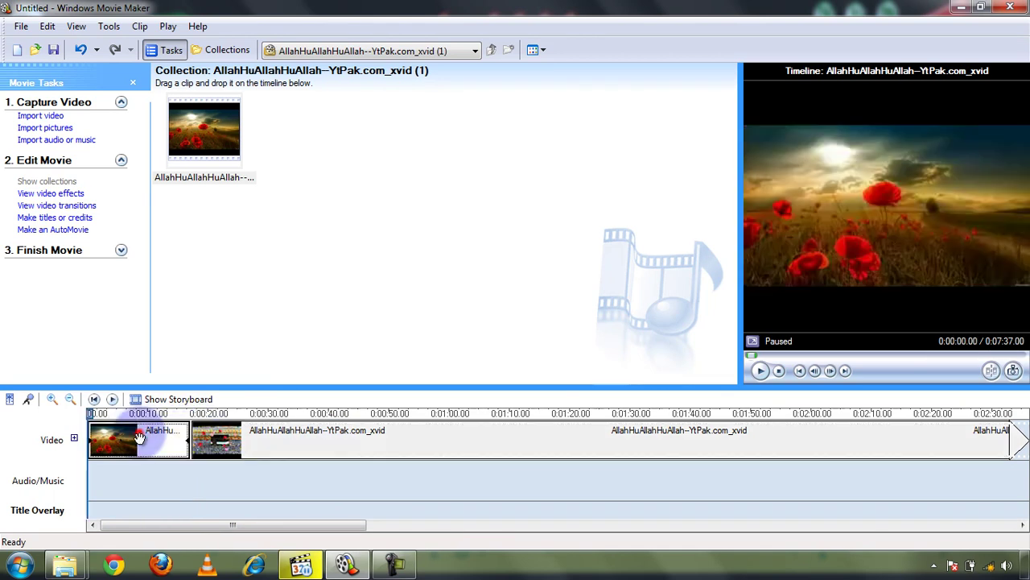
left_click(214, 439)
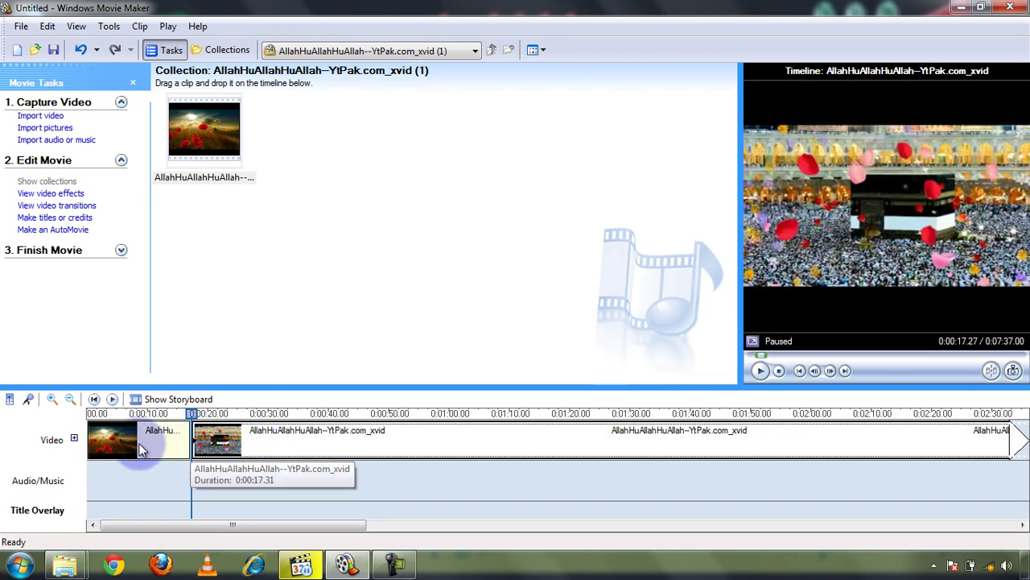
left_click(140, 448)
right_click(140, 448)
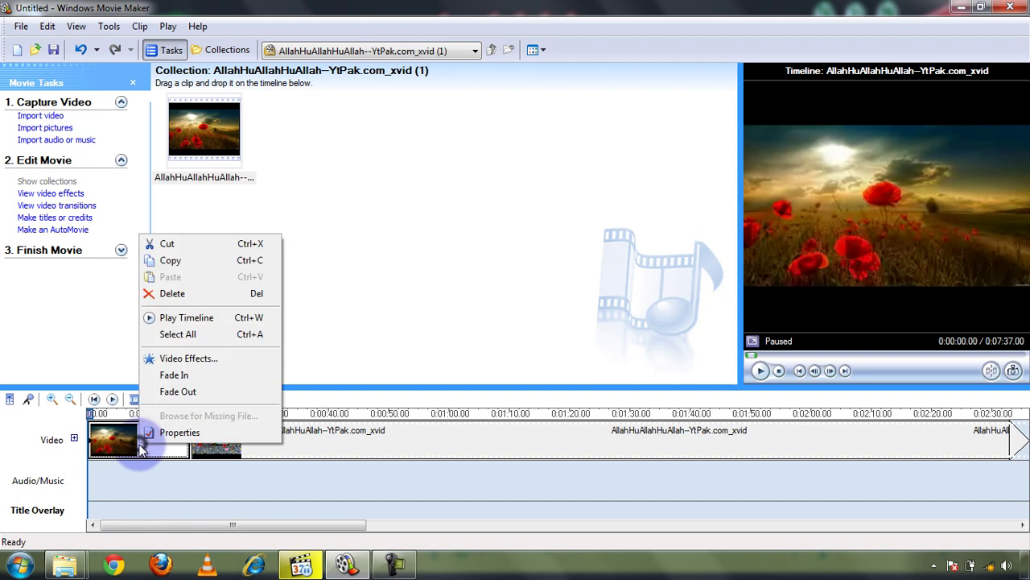
left_click(193, 295)
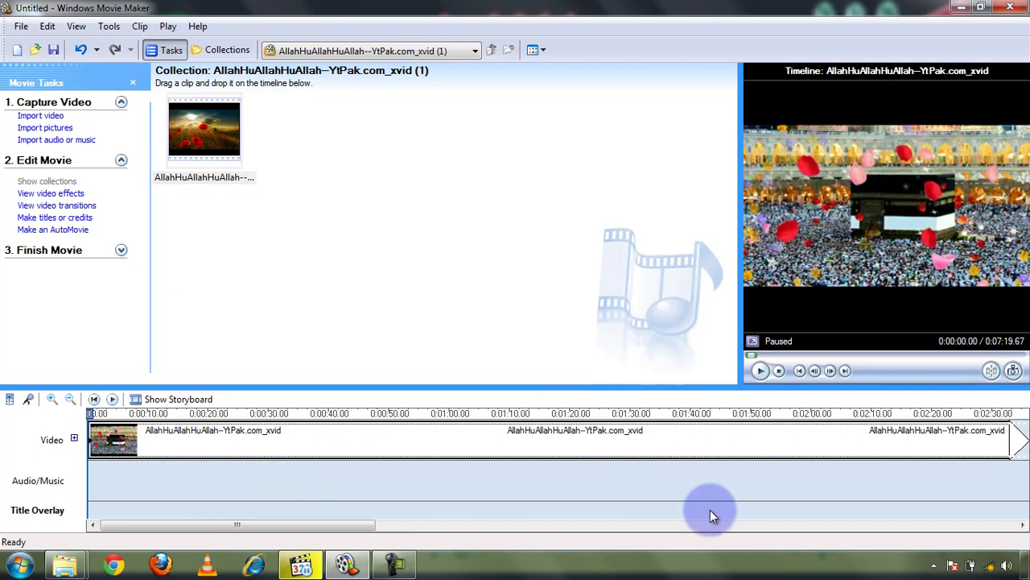
Preview the trimmed video from its start, pause it after about 2 seconds, and minimize the window.
left_click(761, 372)
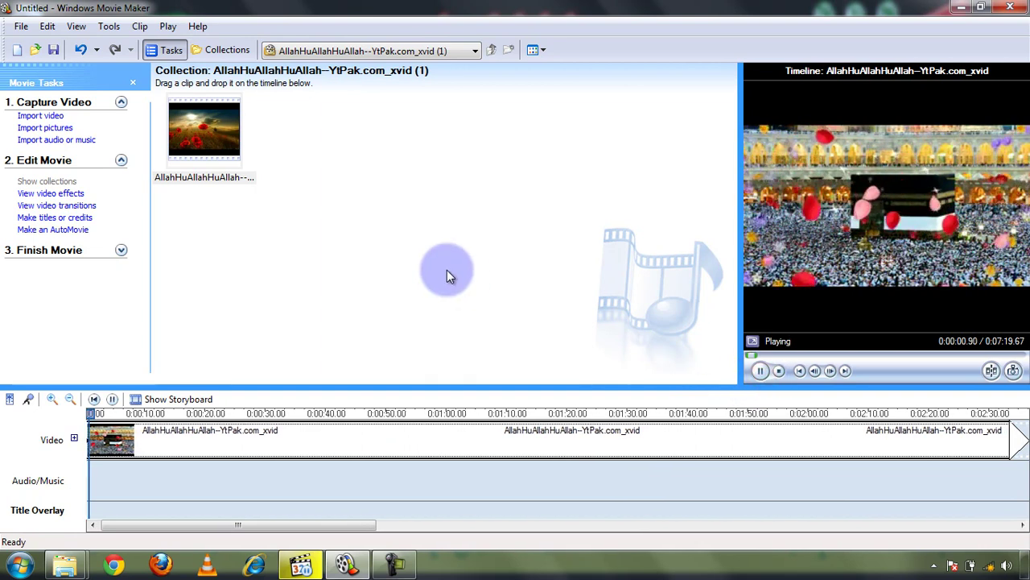
left_click(759, 371)
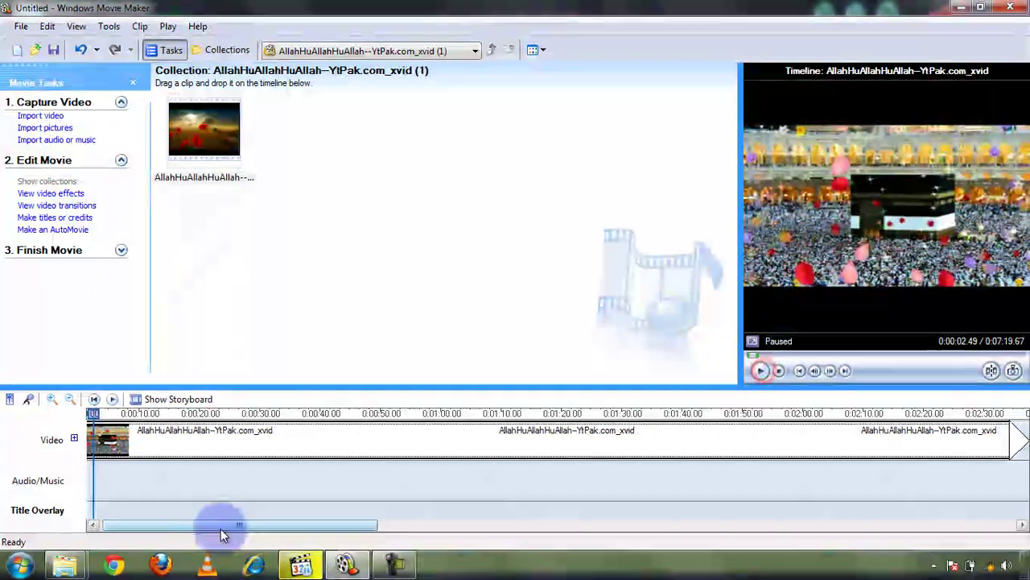
left_click_drag(216, 525, 154, 510)
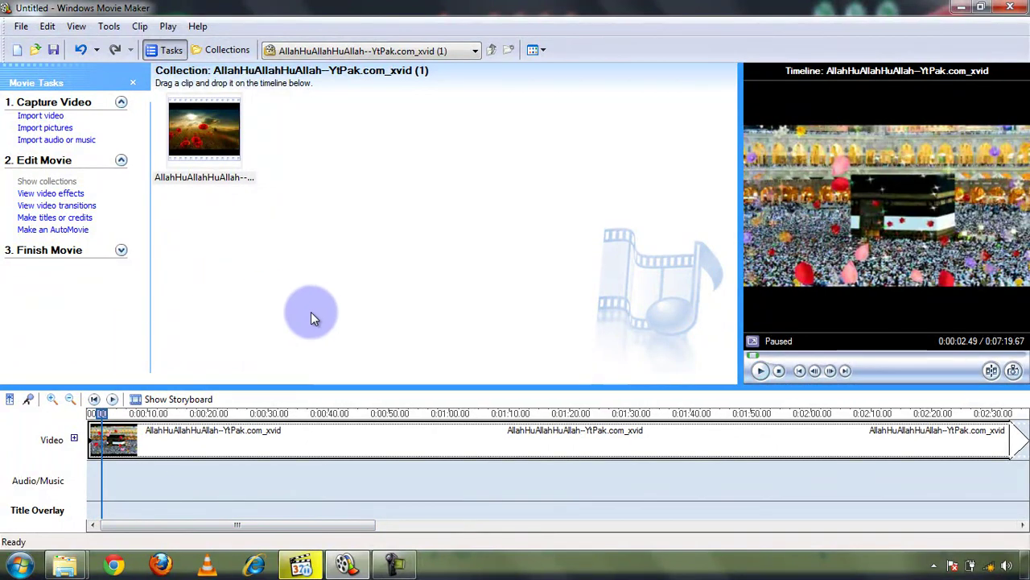
left_click_drag(223, 523, 162, 517)
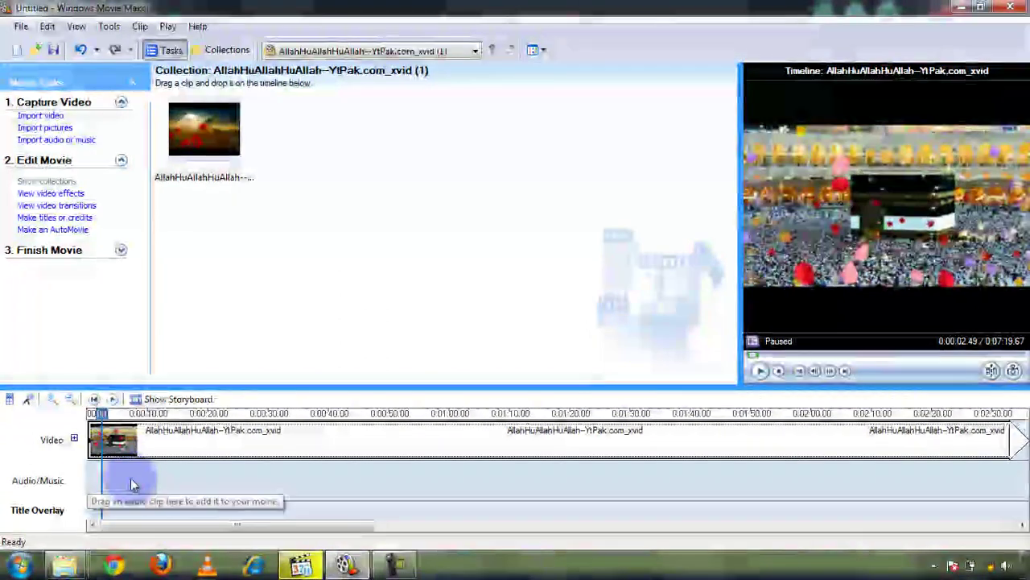
left_click(255, 484)
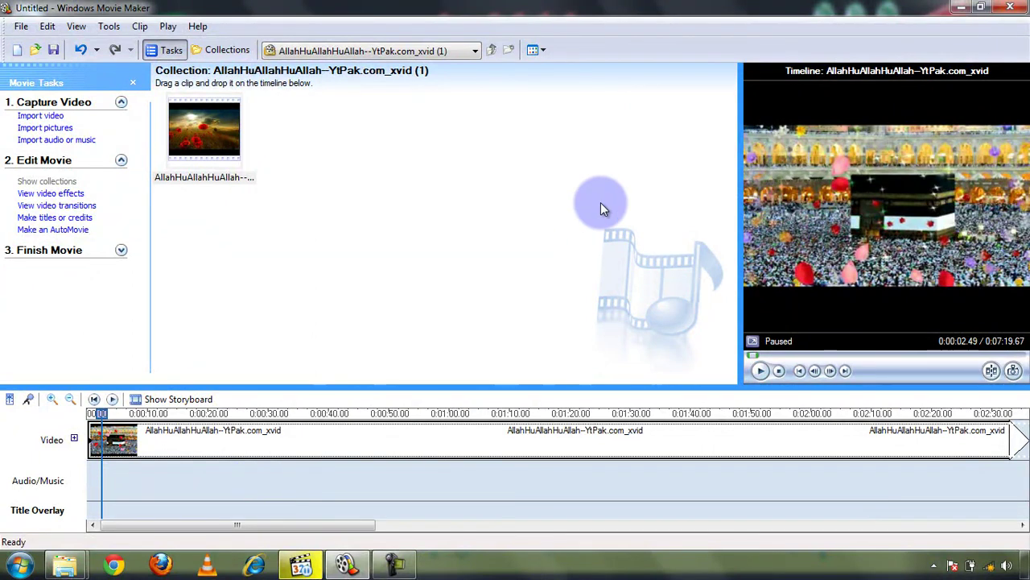
left_click(958, 7)
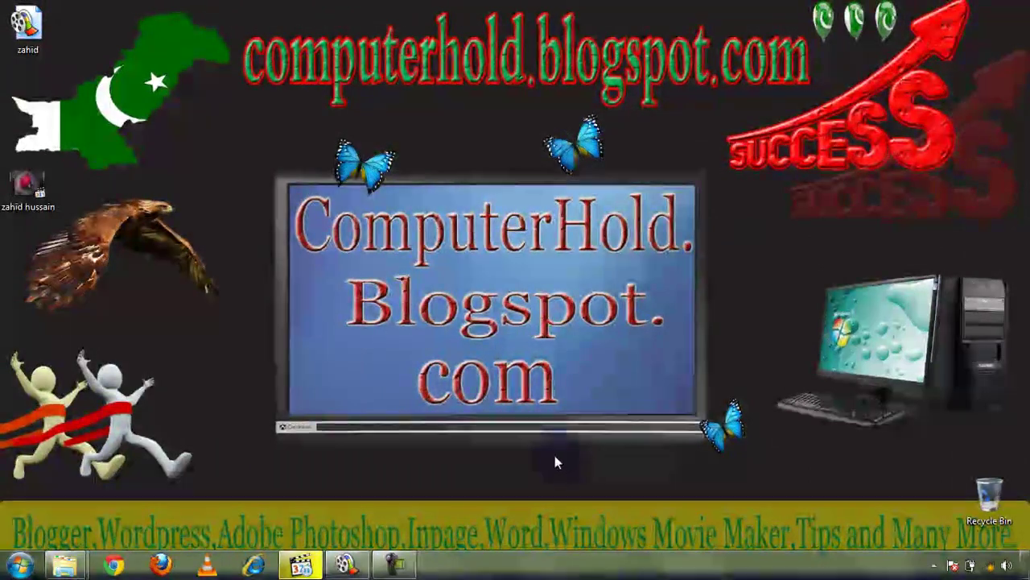